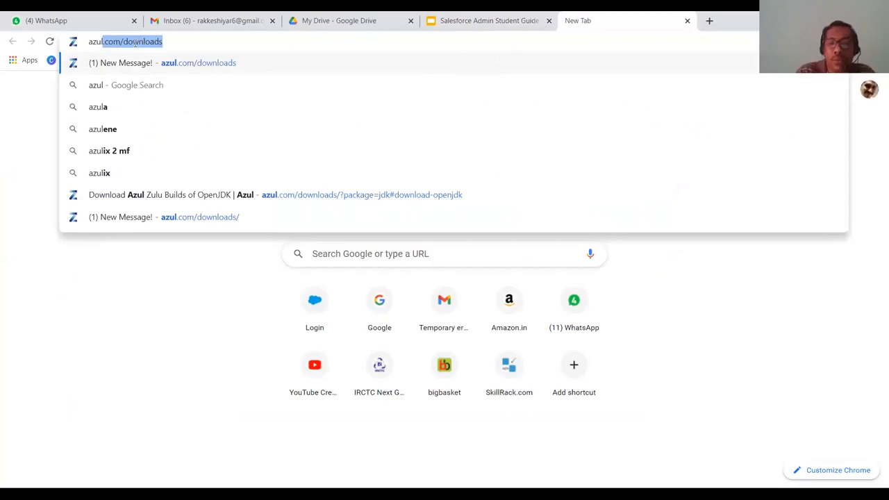
Step: Search Google for 'zulu jdk download for windows 10' and open the Azul Zulu result
{"action": "key", "text": "BackSpace"}
{"action": "key", "text": "Down"}
{"action": "key", "text": "Up"}
{"action": "key", "text": "BackSpace"}
{"action": "key", "text": "BackSpace"}
{"action": "key", "text": "BackSpace"}
{"action": "key", "text": "BackSpace"}
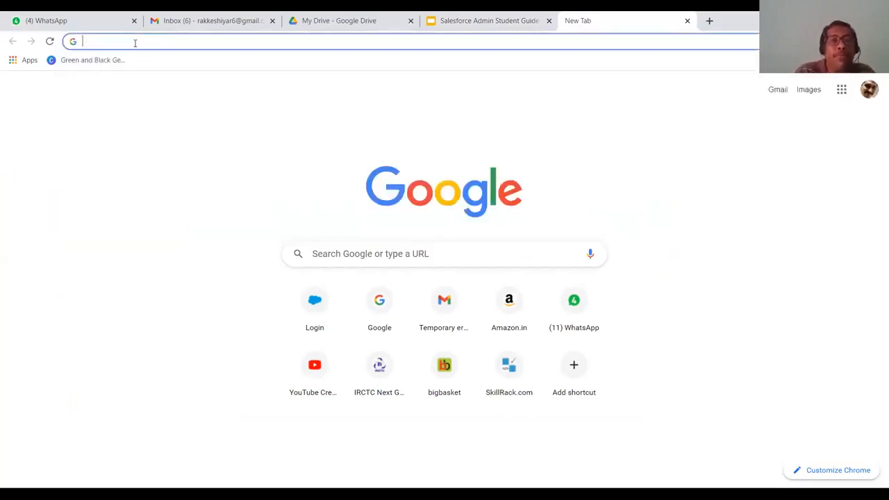
{"action": "left_click", "coordinate": [356, 254]}
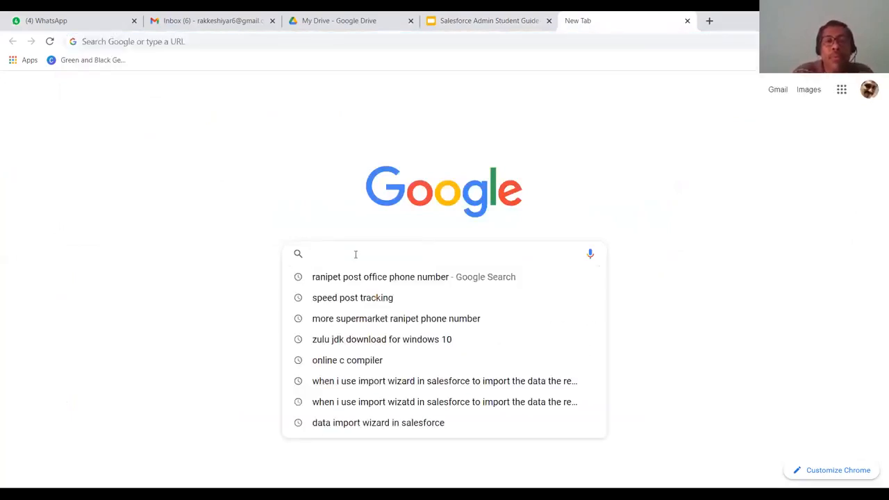
{"action": "left_click", "coordinate": [408, 340]}
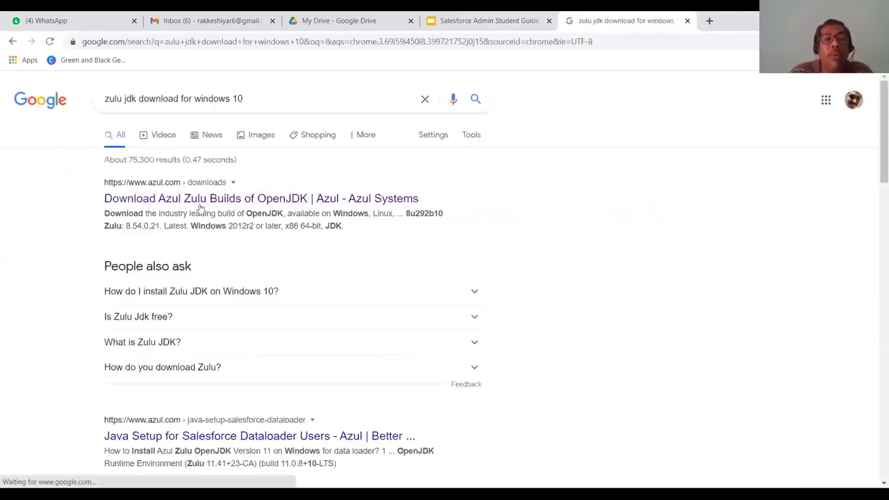
{"action": "left_click", "coordinate": [201, 203]}
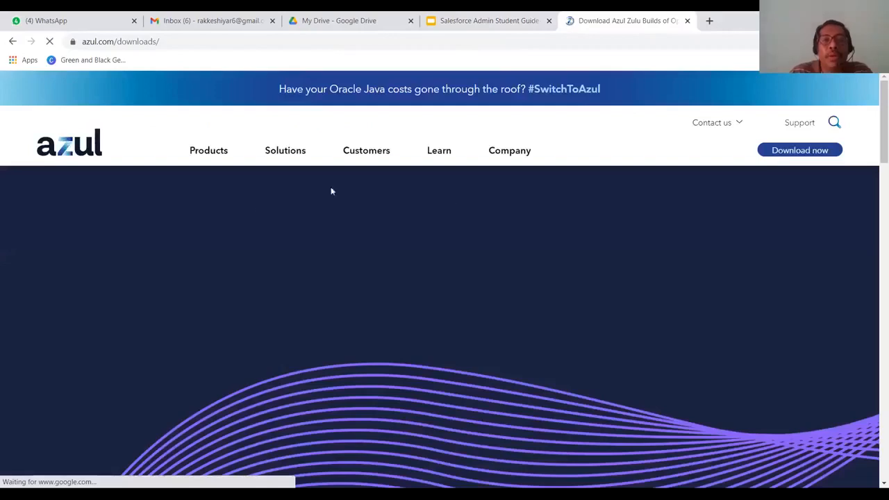
Step: Scroll the downloads list down to the Windows x86 64-bit JDK 16 .msi package
{"action": "scroll", "coordinate": [350, 288], "scroll_direction": "down", "scroll_amount": 10}
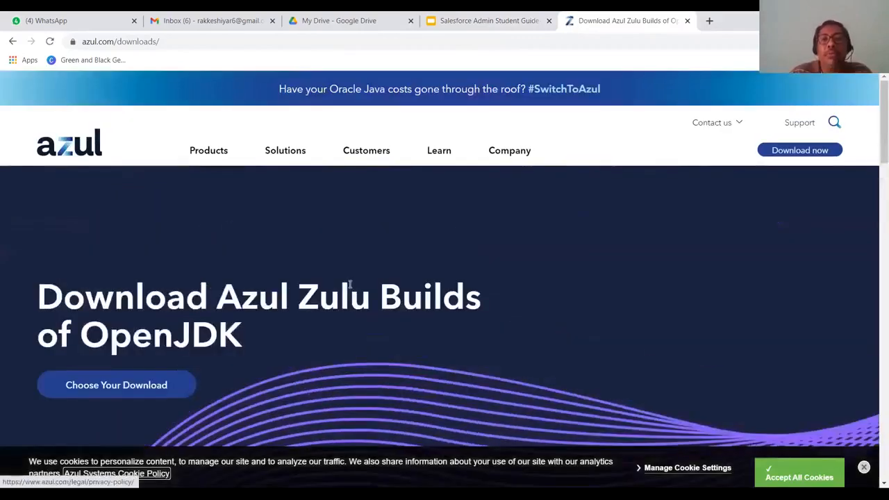
{"action": "scroll", "coordinate": [326, 212], "scroll_direction": "down", "scroll_amount": 10}
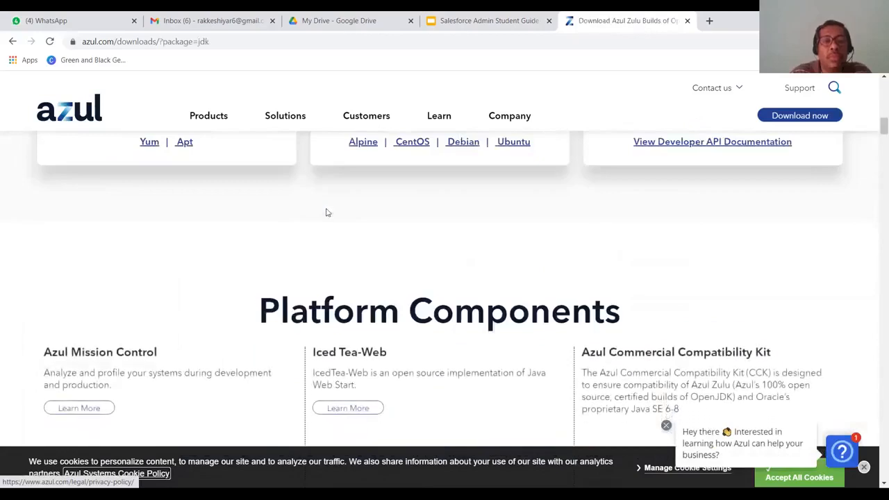
{"action": "scroll", "coordinate": [326, 212], "scroll_direction": "down", "scroll_amount": 6}
{"action": "scroll", "coordinate": [327, 212], "scroll_direction": "down", "scroll_amount": 3}
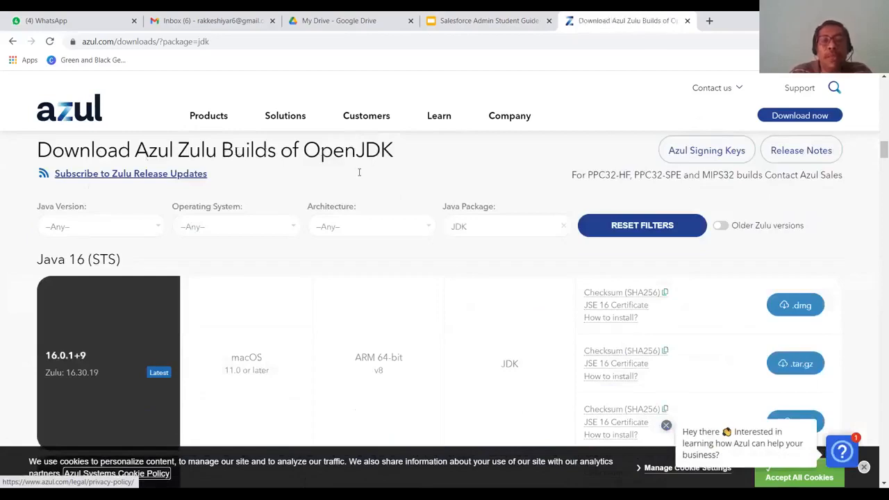
{"action": "scroll", "coordinate": [280, 282], "scroll_direction": "down", "scroll_amount": 2}
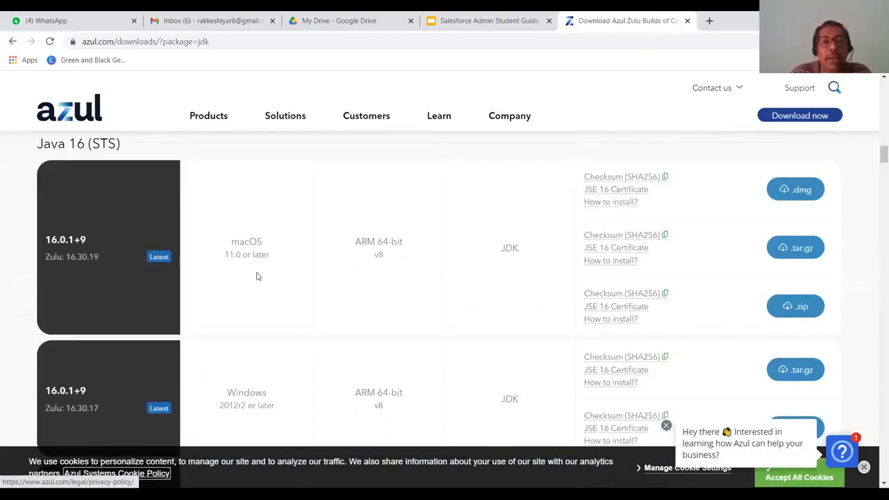
{"action": "scroll", "coordinate": [257, 277], "scroll_direction": "down", "scroll_amount": 3}
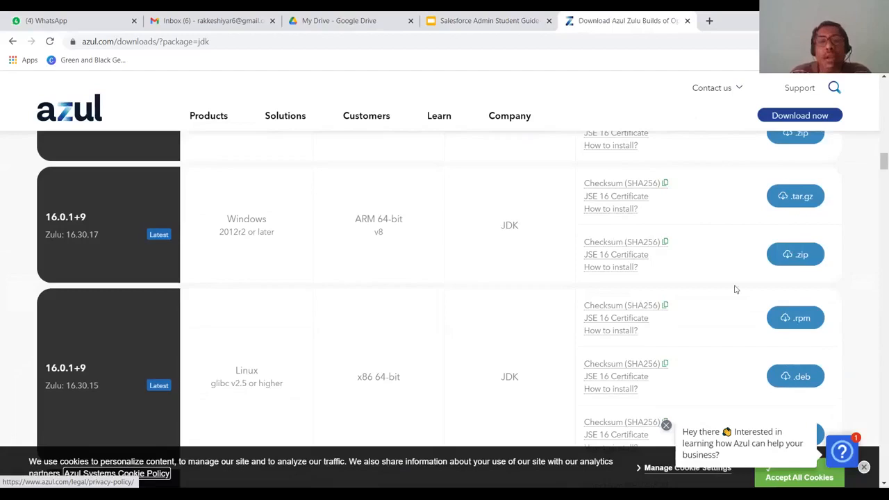
{"action": "scroll", "coordinate": [563, 269], "scroll_direction": "down", "scroll_amount": 1}
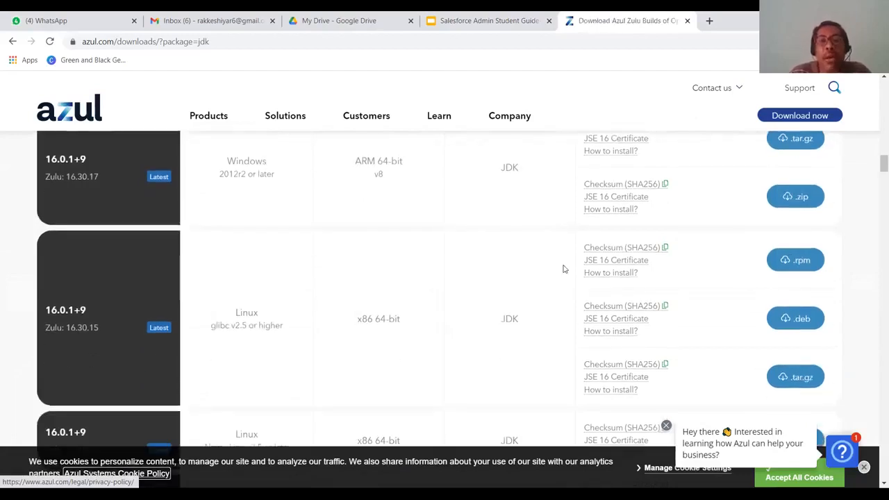
{"action": "scroll", "coordinate": [564, 268], "scroll_direction": "down", "scroll_amount": 1}
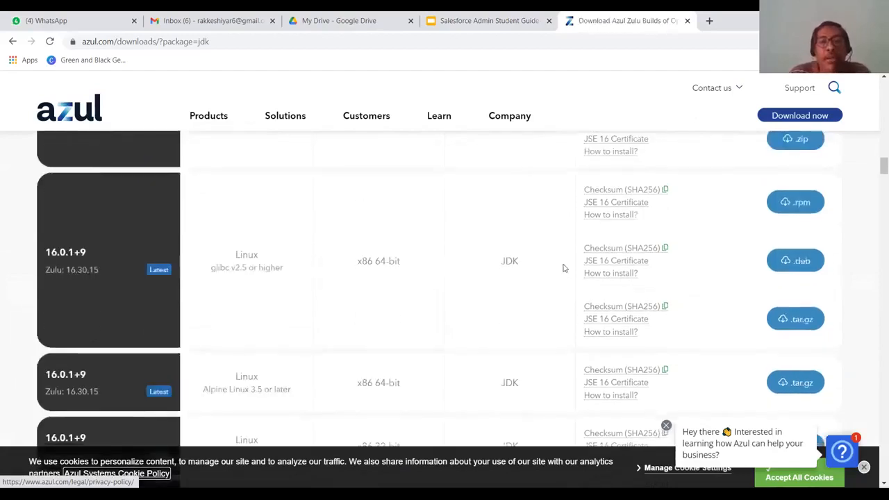
{"action": "scroll", "coordinate": [563, 266], "scroll_direction": "down", "scroll_amount": 3}
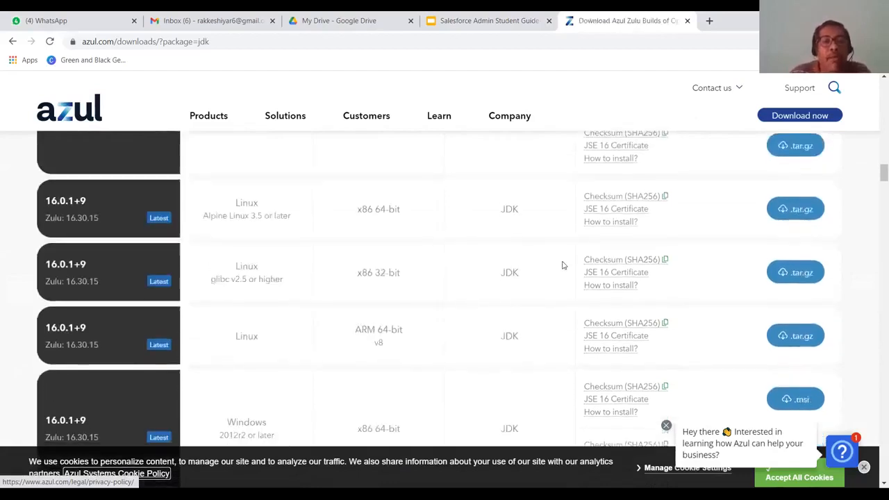
{"action": "scroll", "coordinate": [564, 265], "scroll_direction": "down", "scroll_amount": 1}
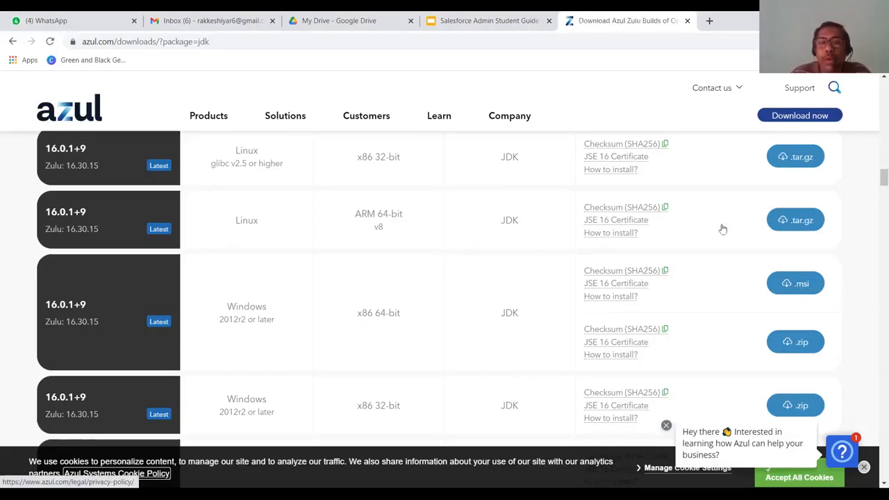
Step: Go to the Salesforce login page in a new tab and sign in with the saved username and password
{"action": "key", "text": "ctrl+t"}
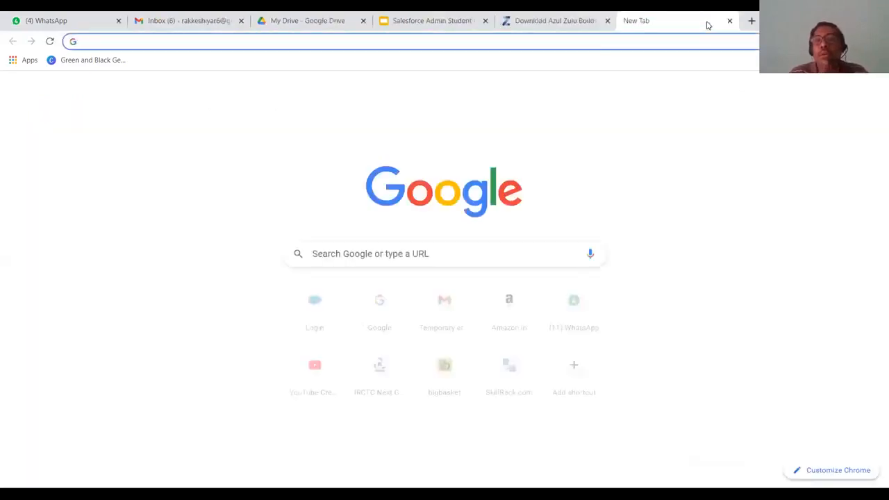
{"action": "type", "text": "login"}
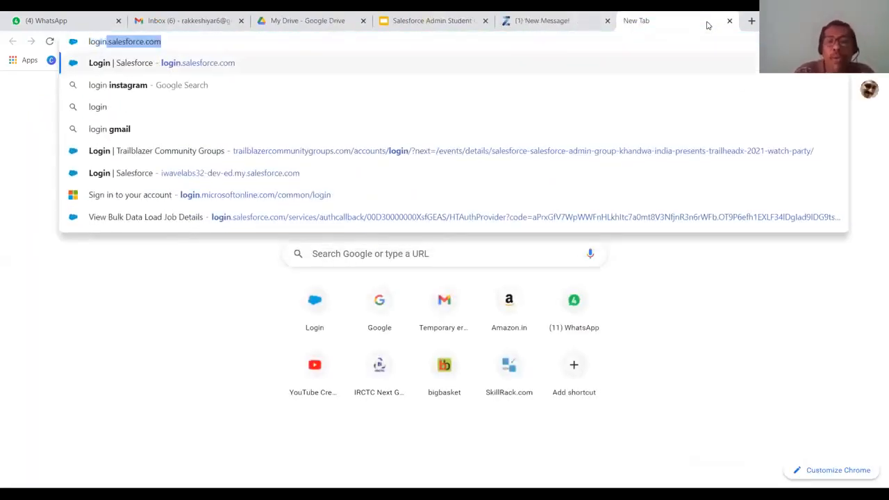
{"action": "key", "text": "Return"}
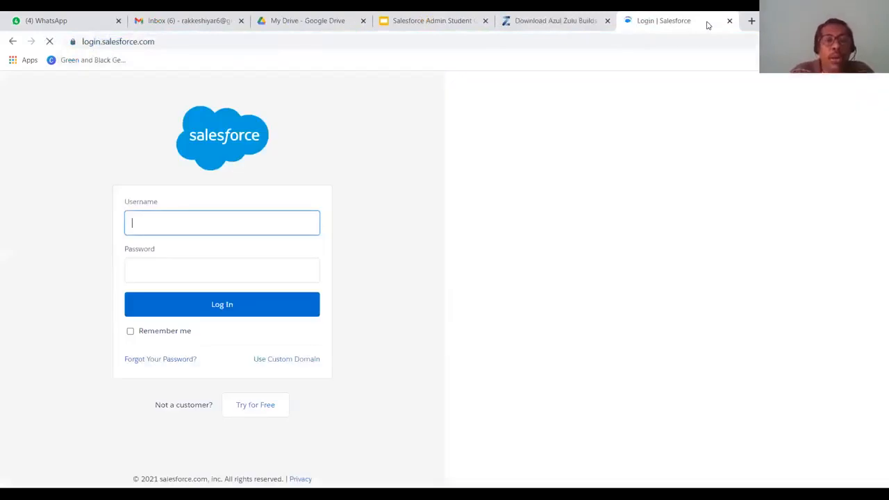
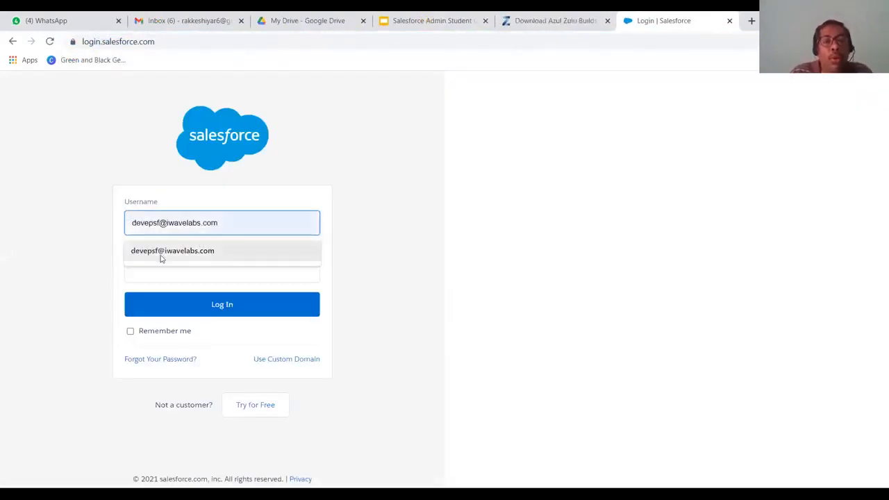
{"action": "left_click", "coordinate": [161, 255]}
{"action": "left_click", "coordinate": [160, 266]}
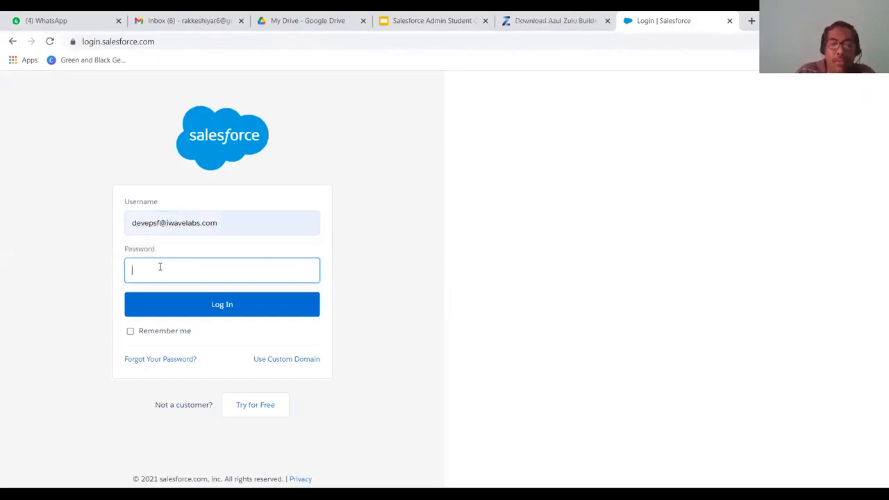
{"action": "type", "text": "••••••••"}
{"action": "left_click", "coordinate": [213, 312]}
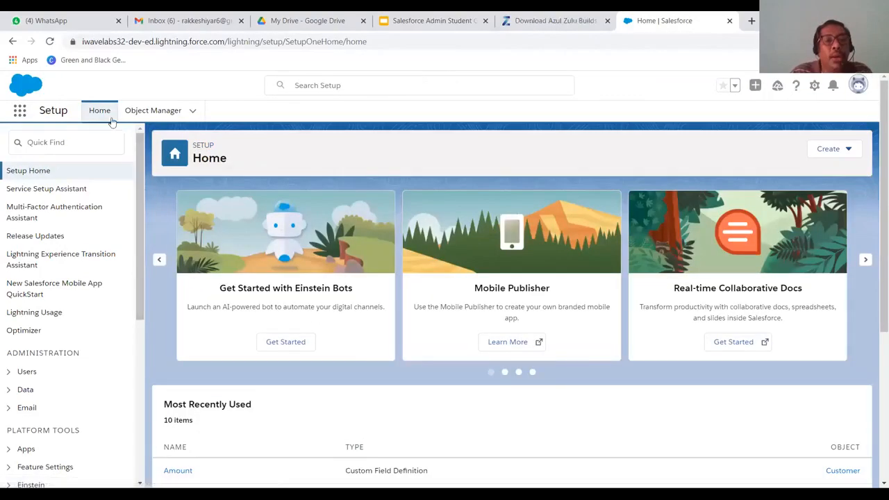
Step: Search Quick Find for 'Data Loader' and open the Integrations > Data Loader setup page
{"action": "left_click", "coordinate": [70, 143]}
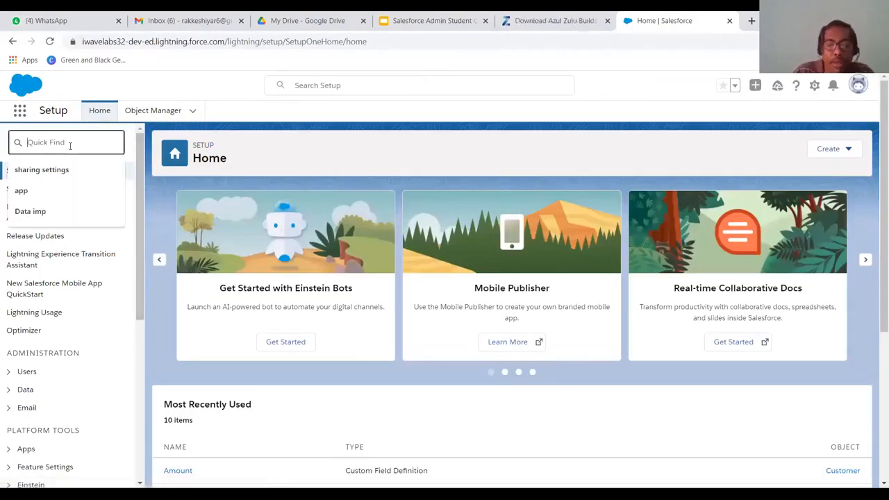
{"action": "type", "text": "Da"}
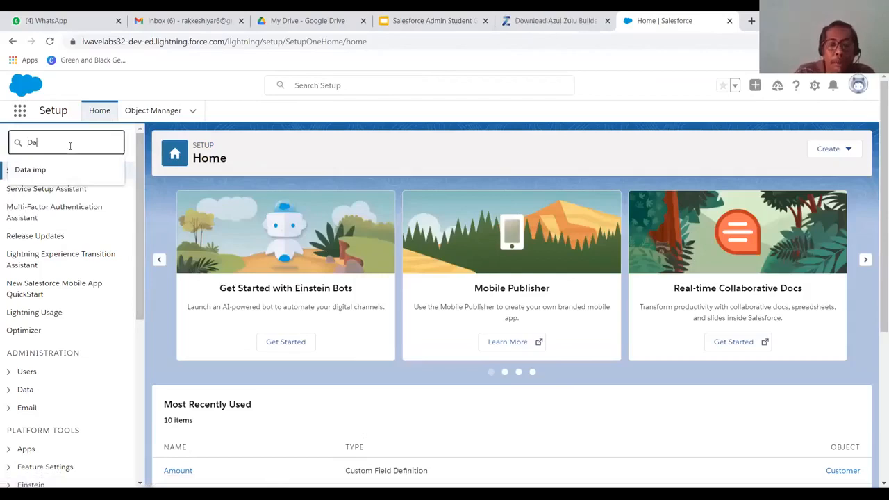
{"action": "type", "text": "ta Loader"}
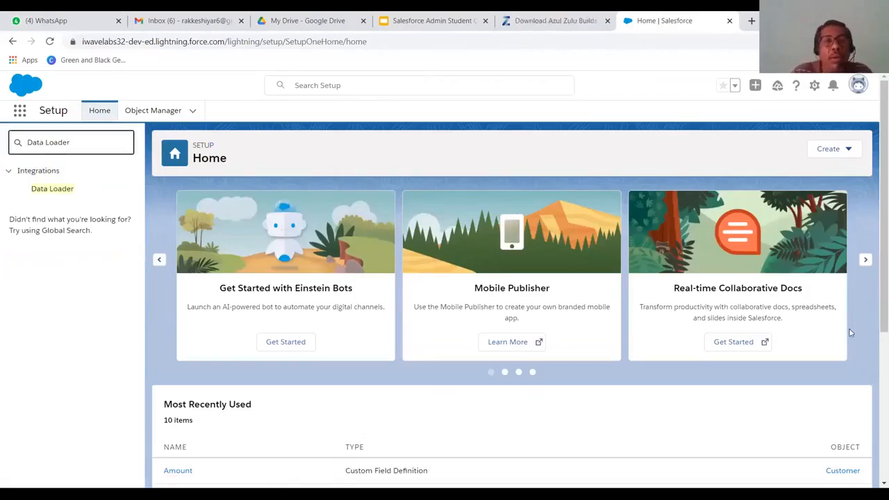
{"action": "left_click", "coordinate": [60, 192]}
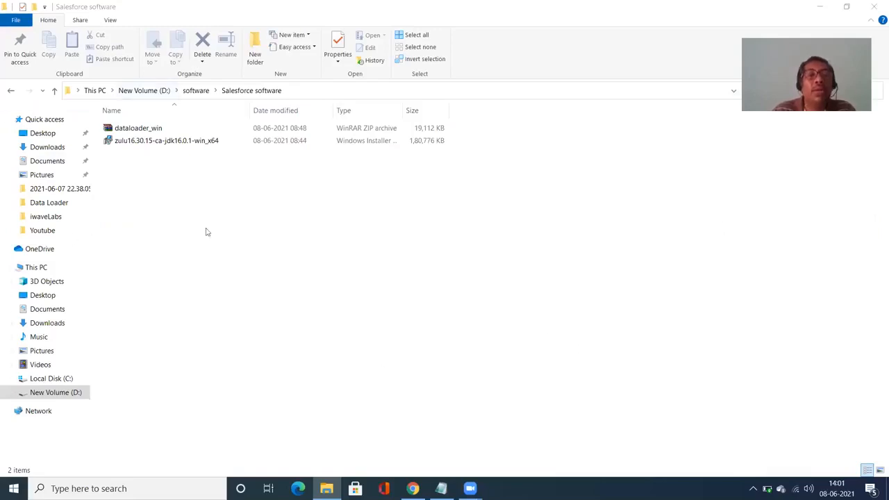
Step: Run the zulu16.30.15 64-bit installer with default features and finish the wizard
{"action": "double_click", "coordinate": [189, 141]}
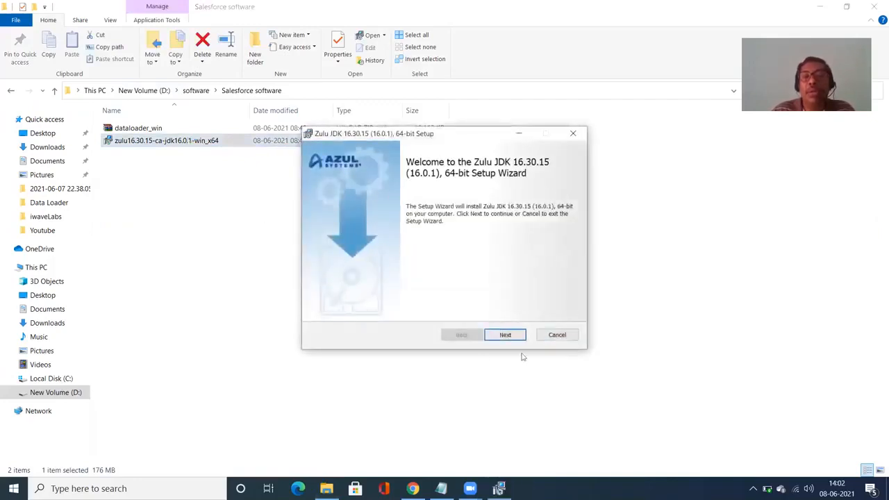
{"action": "left_click", "coordinate": [501, 338]}
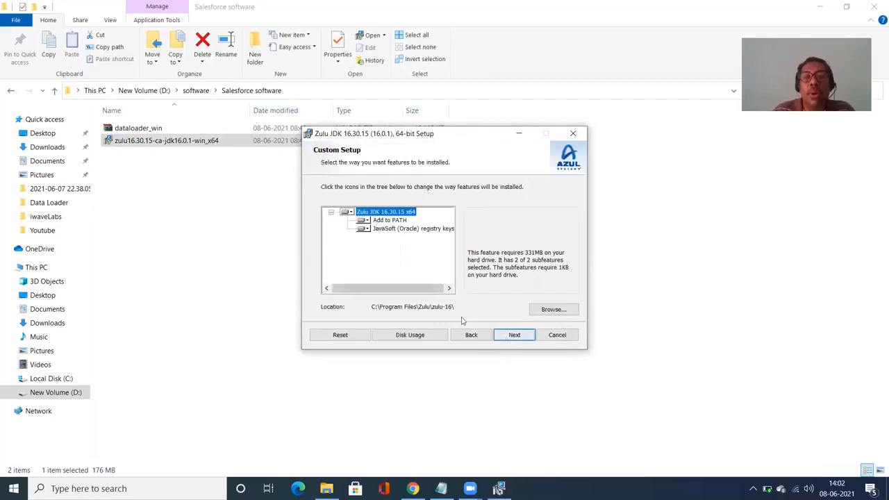
{"action": "left_click", "coordinate": [332, 213]}
{"action": "left_click", "coordinate": [332, 213]}
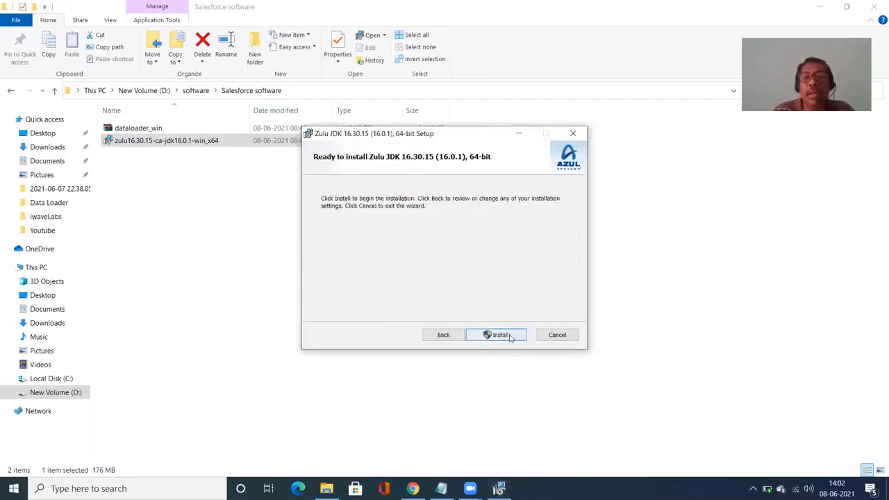
{"action": "left_click", "coordinate": [501, 336]}
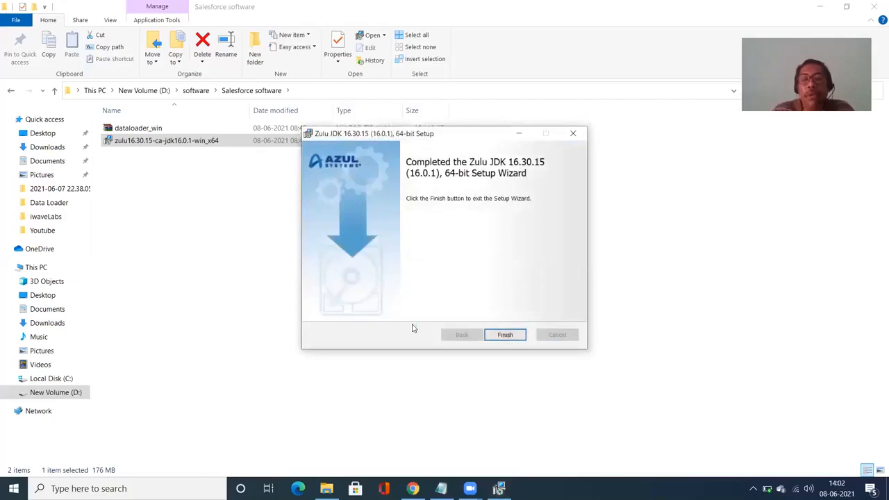
{"action": "left_click", "coordinate": [512, 337]}
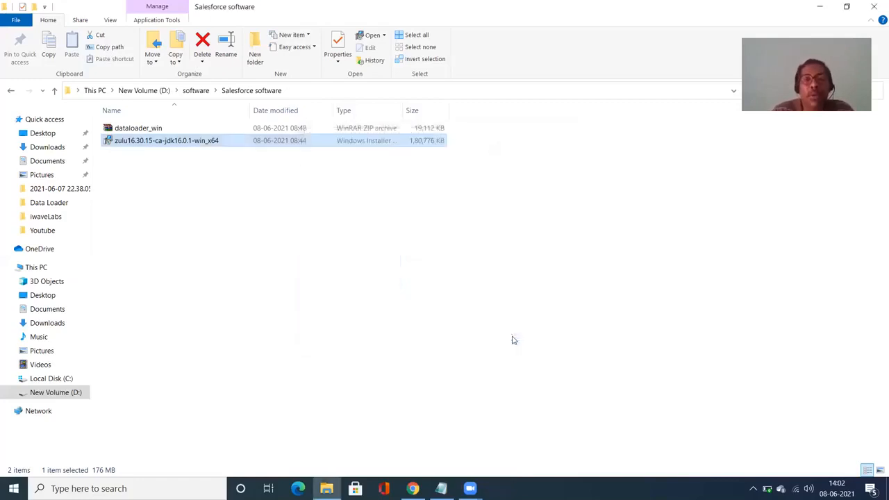
Step: Extract dataloader_win.zip with Extract Here into the Salesforce software folder
{"action": "left_click", "coordinate": [143, 132]}
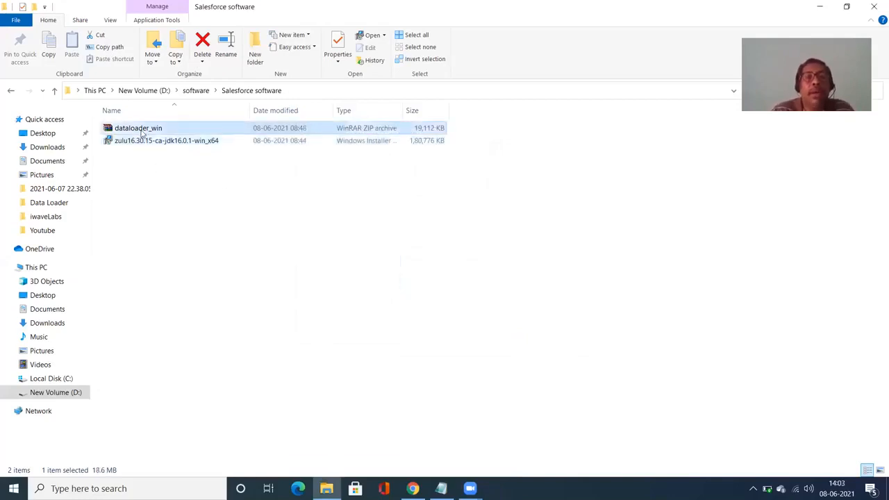
{"action": "right_click", "coordinate": [143, 132]}
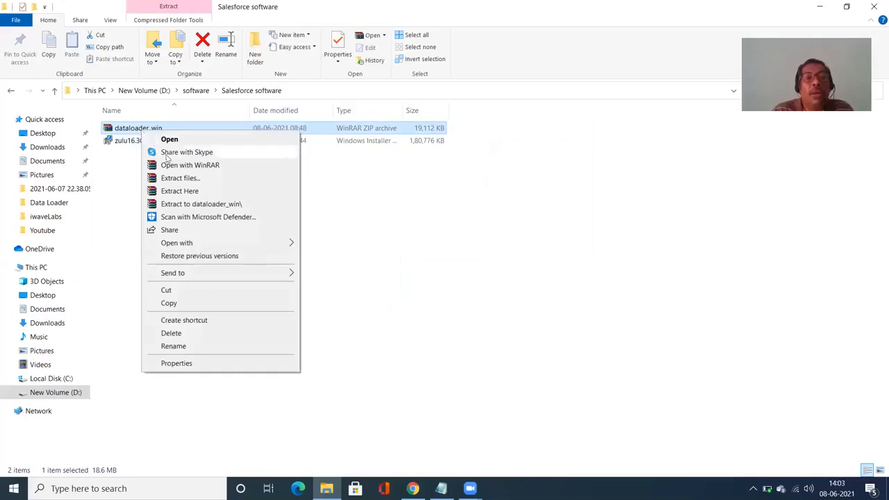
{"action": "left_click", "coordinate": [179, 190]}
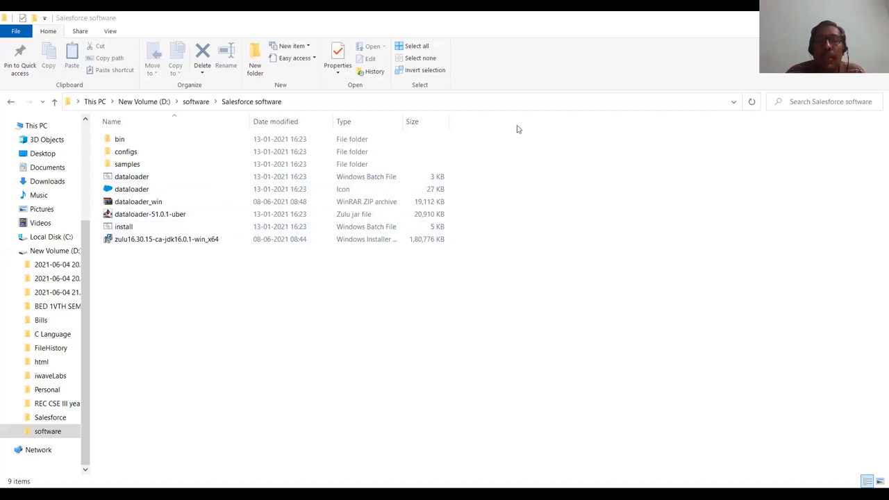
{"action": "left_click", "coordinate": [165, 227]}
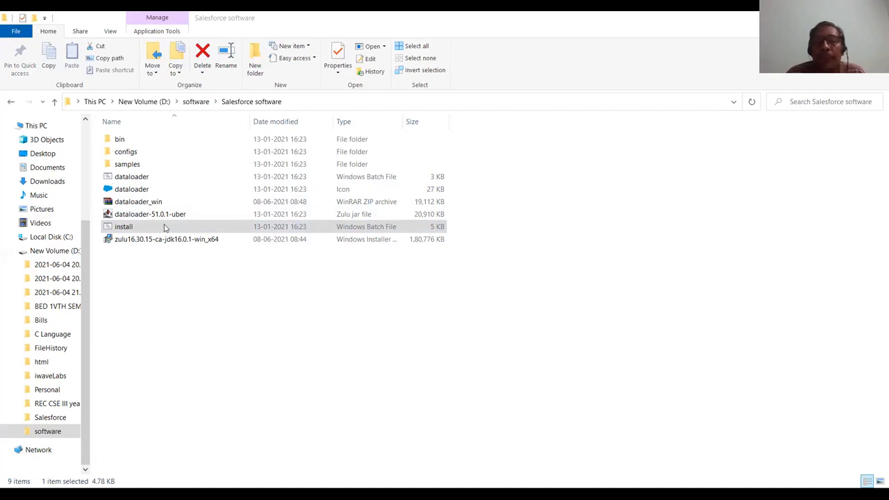
Step: Run install.bat with the default dataloader folder, answering No to start menu and desktop shortcuts
{"action": "double_click", "coordinate": [164, 228]}
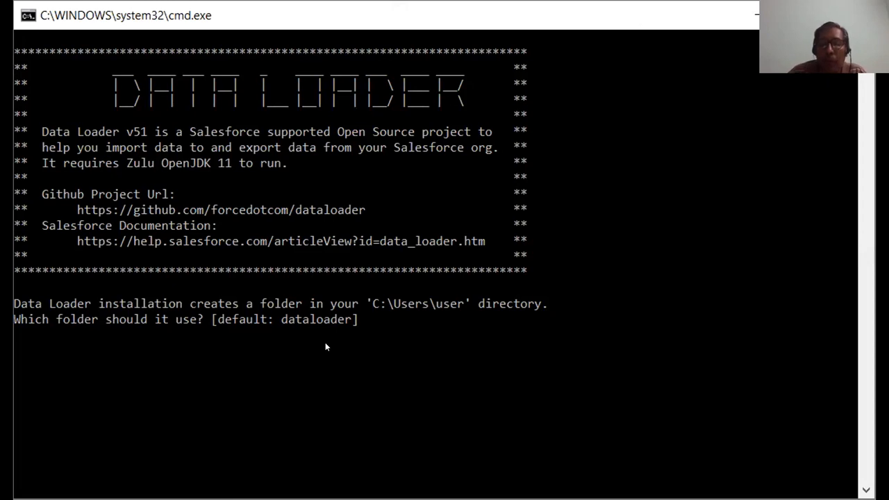
{"action": "key", "text": "Return"}
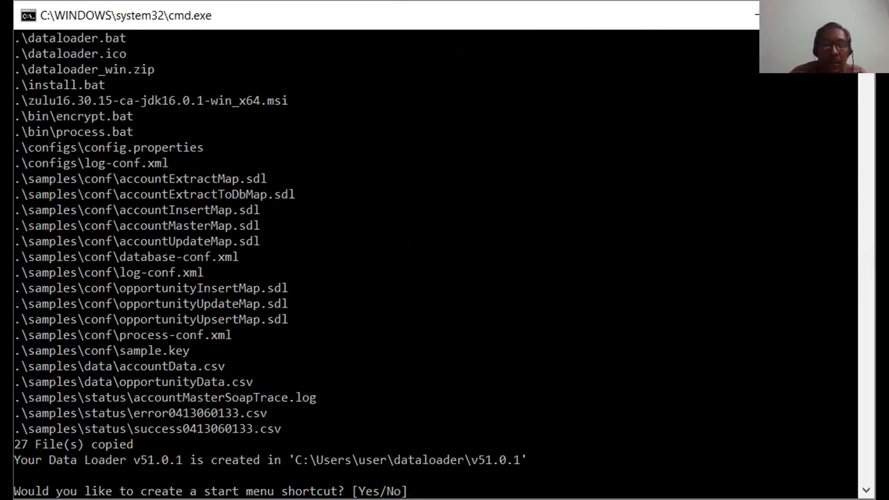
{"action": "type", "text": "No"}
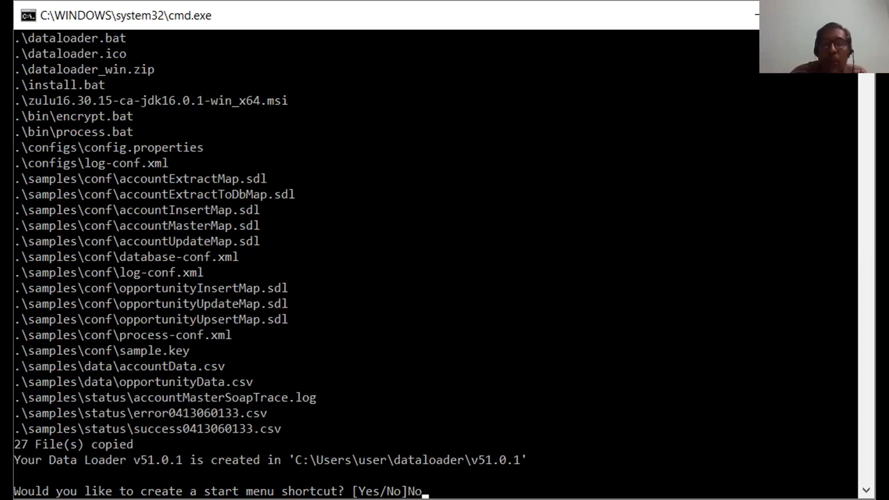
{"action": "key", "text": "Return"}
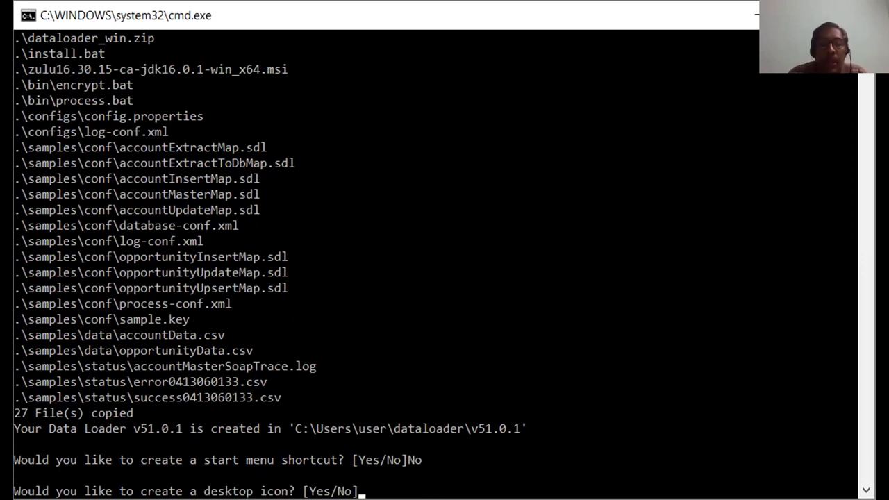
{"action": "type", "text": "No"}
{"action": "key", "text": "Return"}
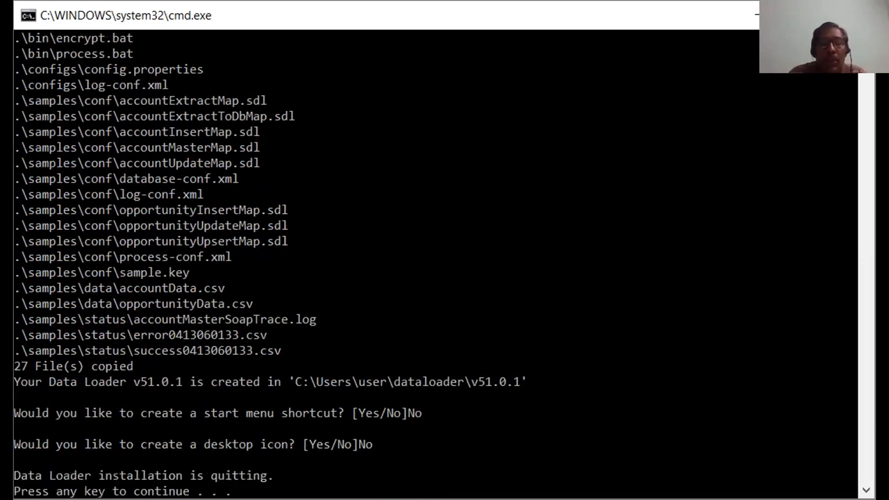
{"action": "key", "text": "Return"}
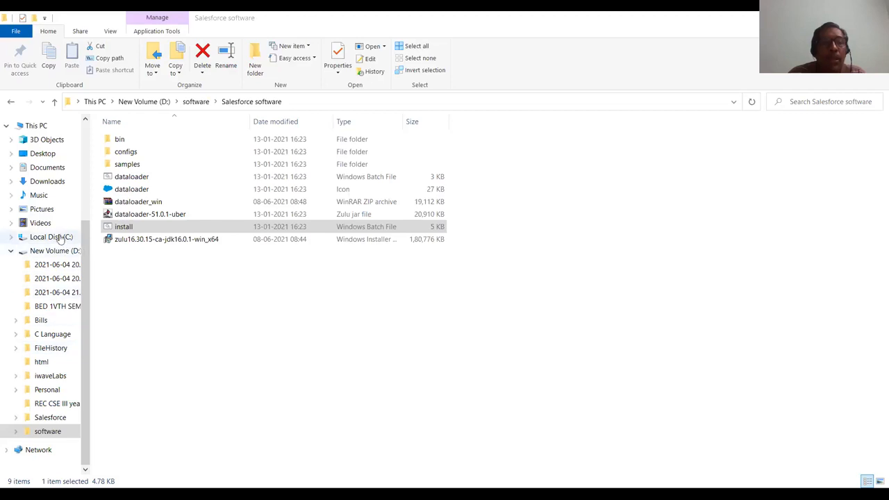
Step: Browse to C:\Users\user\dataloader\v51.0.1 and select the dataloader-51.0.1-uber jar
{"action": "left_click", "coordinate": [51, 237]}
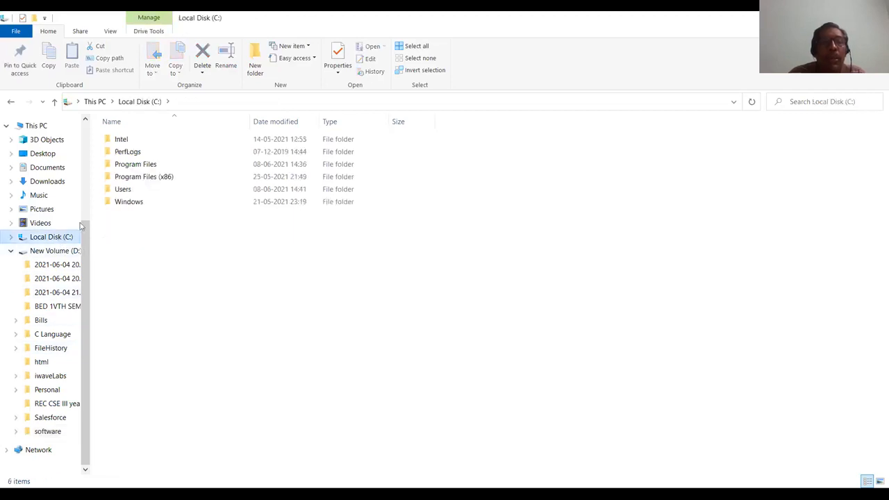
{"action": "double_click", "coordinate": [128, 194]}
{"action": "double_click", "coordinate": [121, 165]}
{"action": "double_click", "coordinate": [127, 179]}
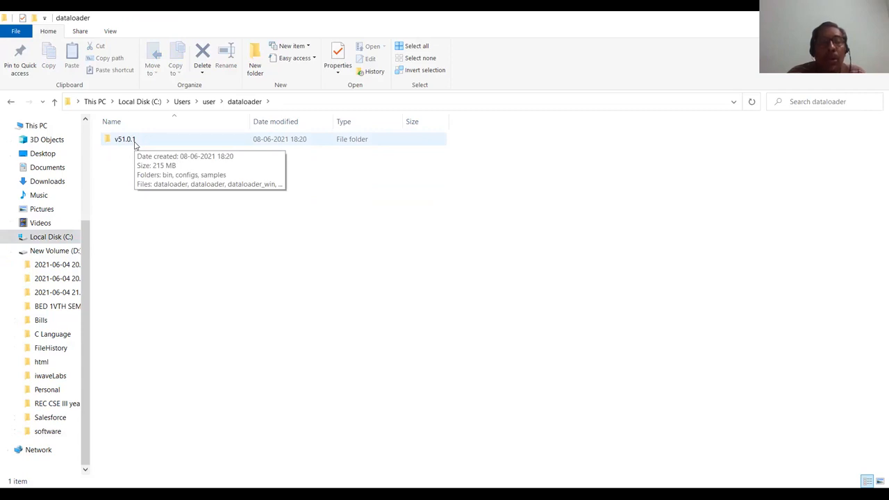
{"action": "double_click", "coordinate": [125, 140]}
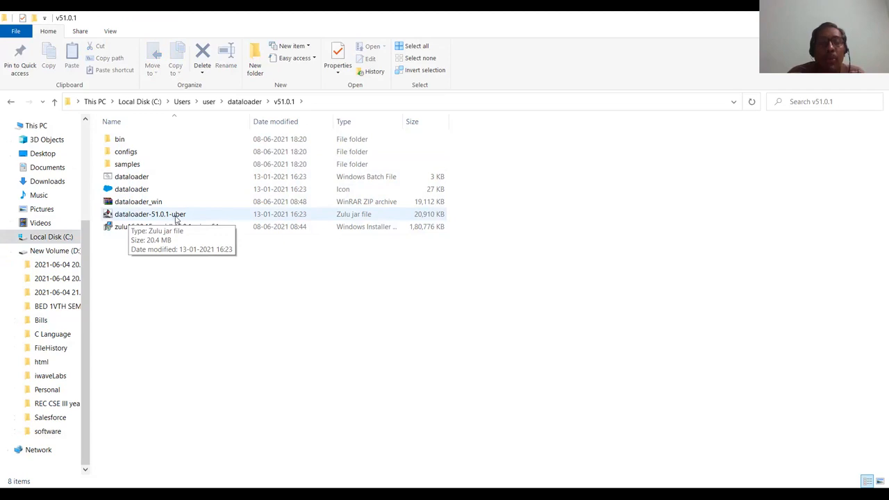
{"action": "left_click", "coordinate": [173, 217]}
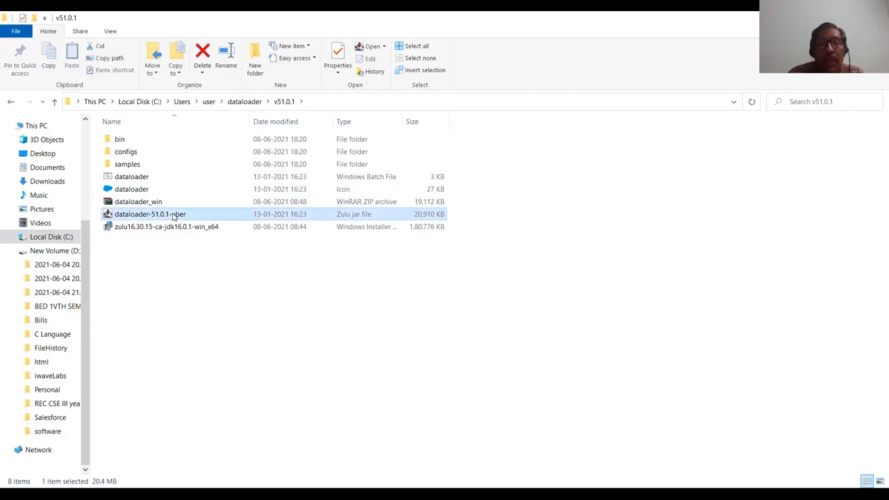
Step: Send the dataloader-51.0.1-uber jar to the desktop as a shortcut
{"action": "right_click", "coordinate": [174, 218]}
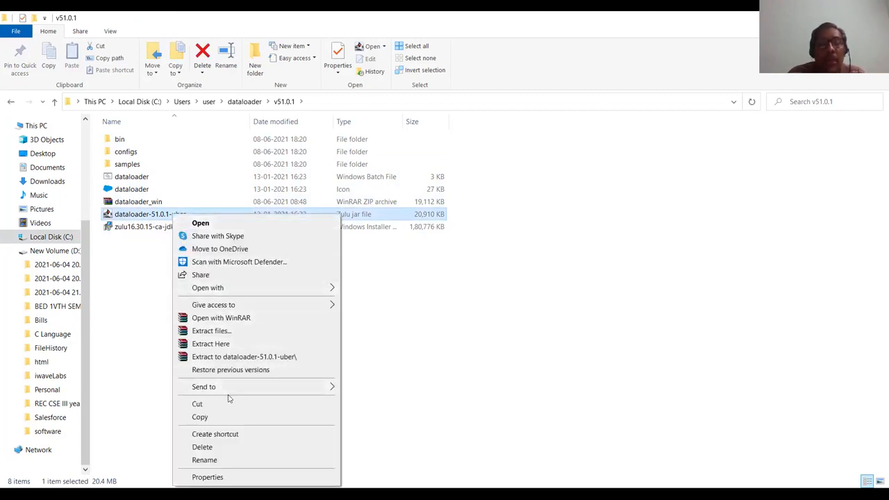
{"action": "mouse_move", "coordinate": [233, 389]}
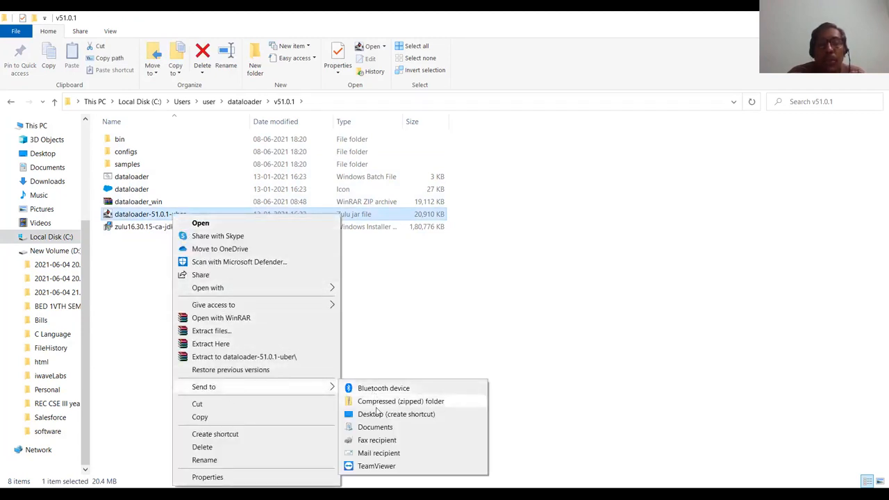
{"action": "left_click", "coordinate": [381, 417]}
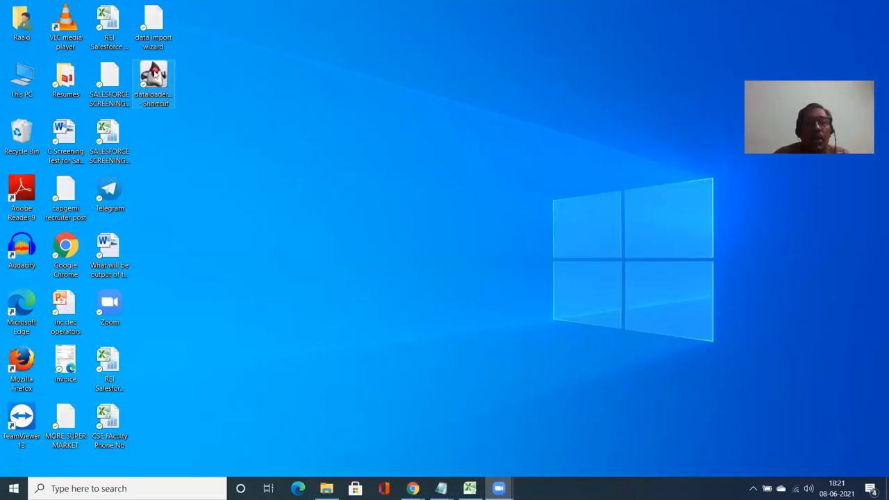
Step: Trim the shortcut name to 'dataloader', start Data Loader from it, then advance the guide to slide 39
{"action": "left_click", "coordinate": [154, 77]}
{"action": "right_click", "coordinate": [148, 96]}
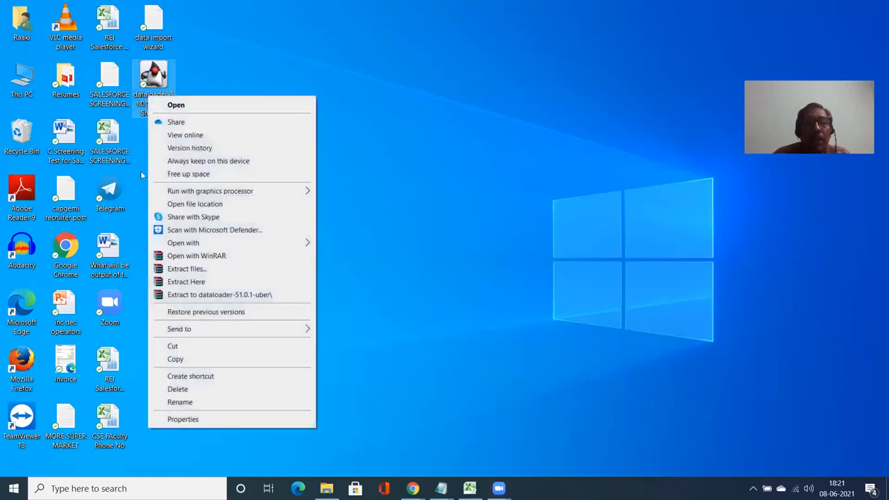
{"action": "left_click", "coordinate": [181, 402]}
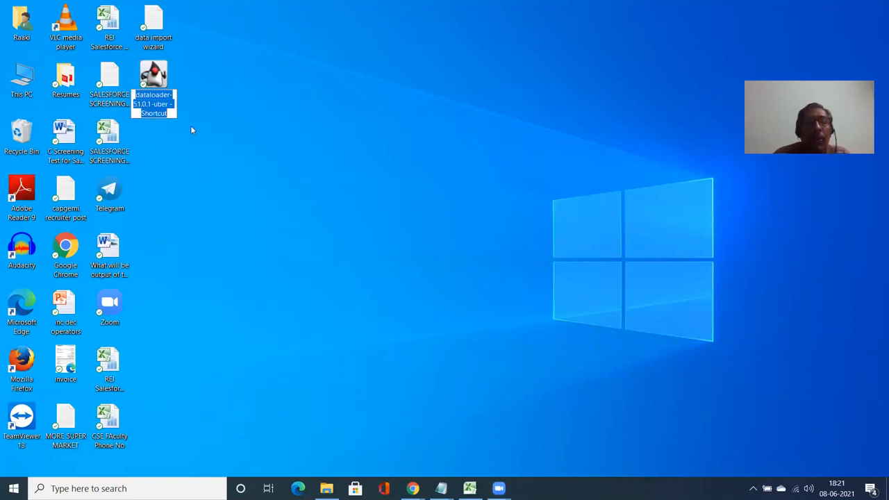
{"action": "left_click_drag", "start_coordinate": [167, 95], "coordinate": [174, 112]}
{"action": "key", "text": "Delete"}
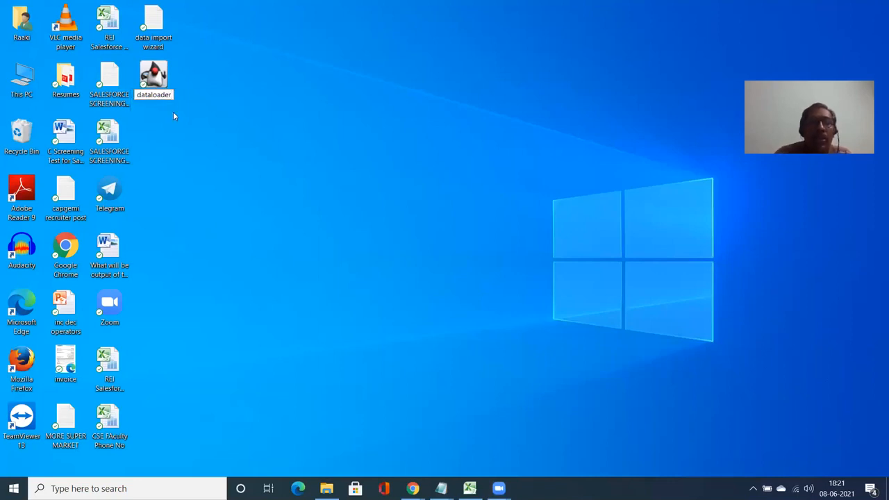
{"action": "key", "text": "Return"}
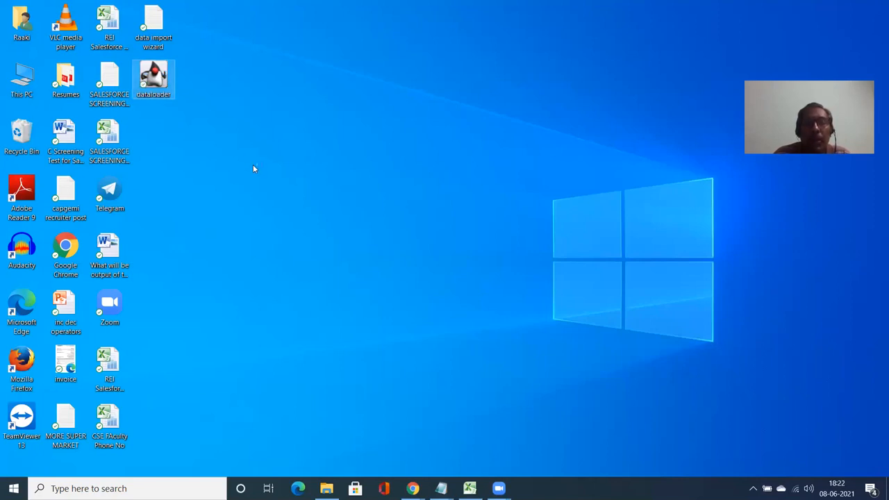
{"action": "double_click", "coordinate": [167, 90]}
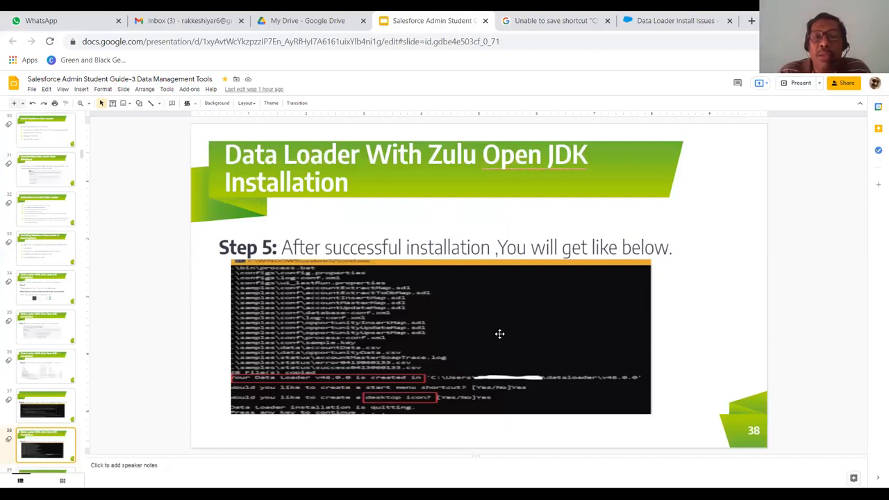
{"action": "key", "text": "Down"}
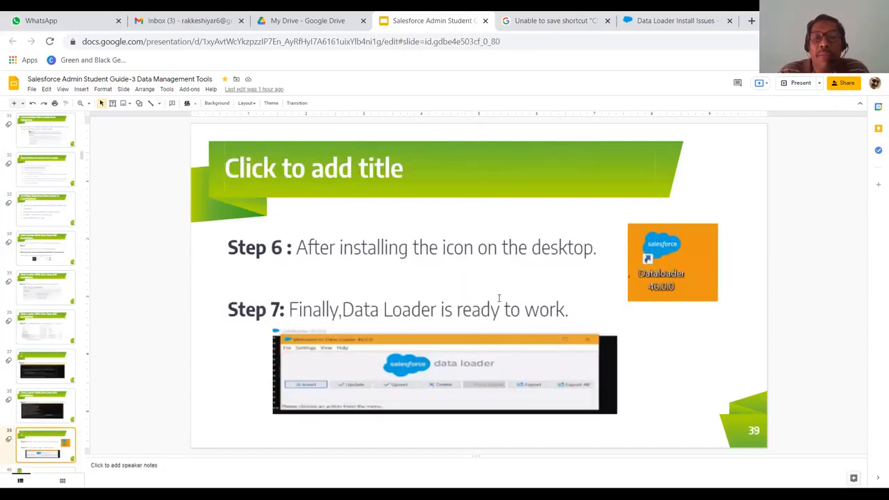